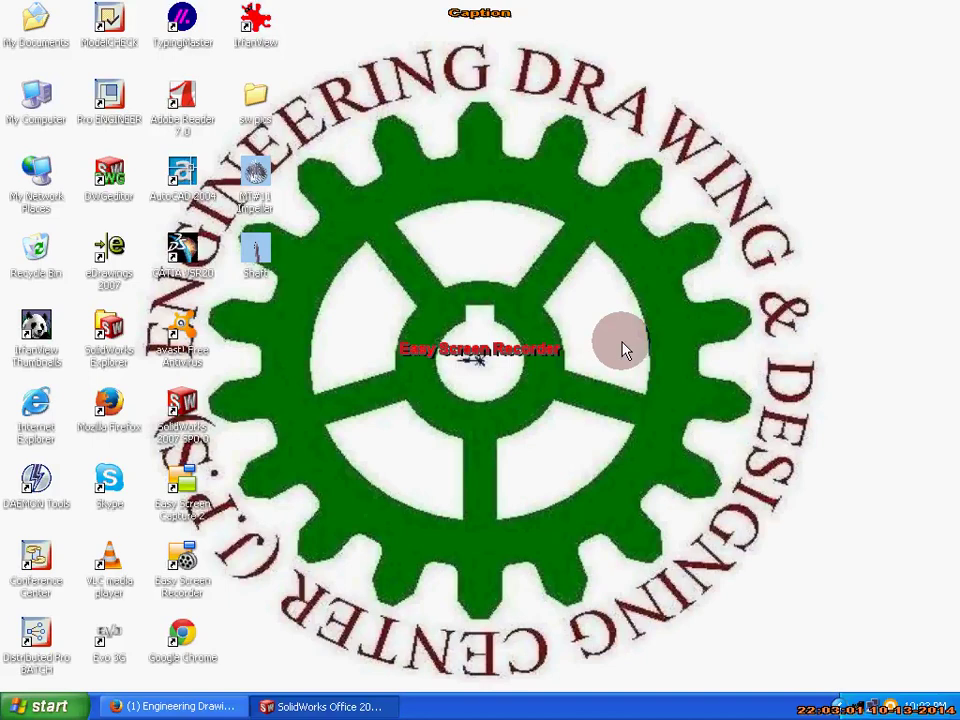
Refresh the Windows desktop from its right-click menu.
{"action": "right_click", "coordinate": [615, 343]}
{"action": "left_click", "coordinate": [640, 362]}
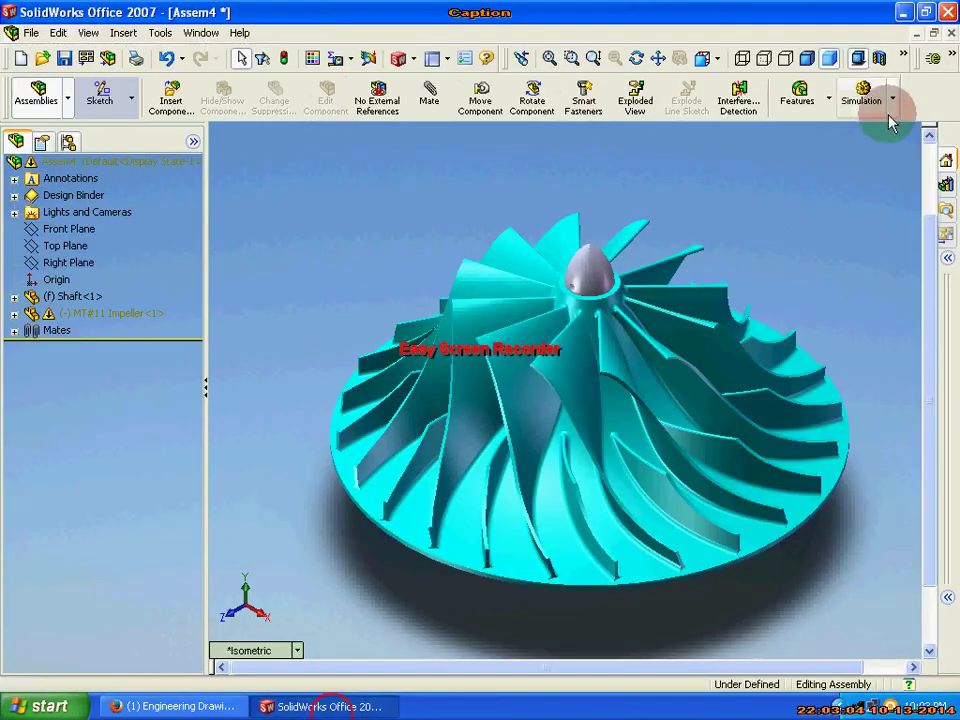
Add a reversed 650 deg/s rotary motor on the impeller rim edge in SolidWorks.
{"action": "left_click", "coordinate": [895, 112]}
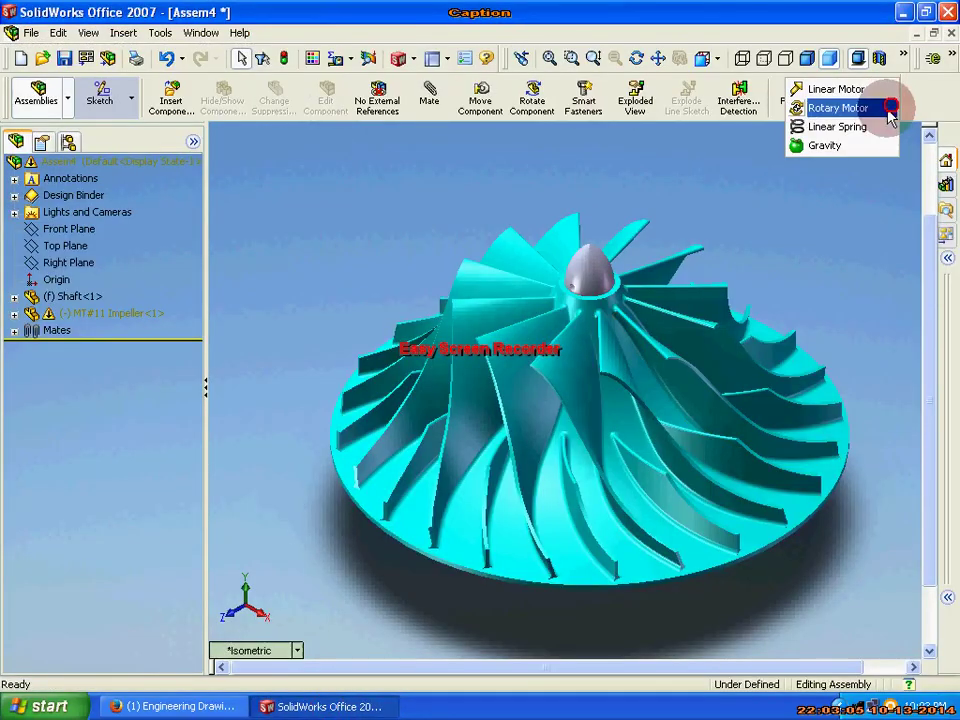
{"action": "left_click", "coordinate": [886, 112]}
{"action": "left_click", "coordinate": [49, 351]}
{"action": "type", "text": "650"}
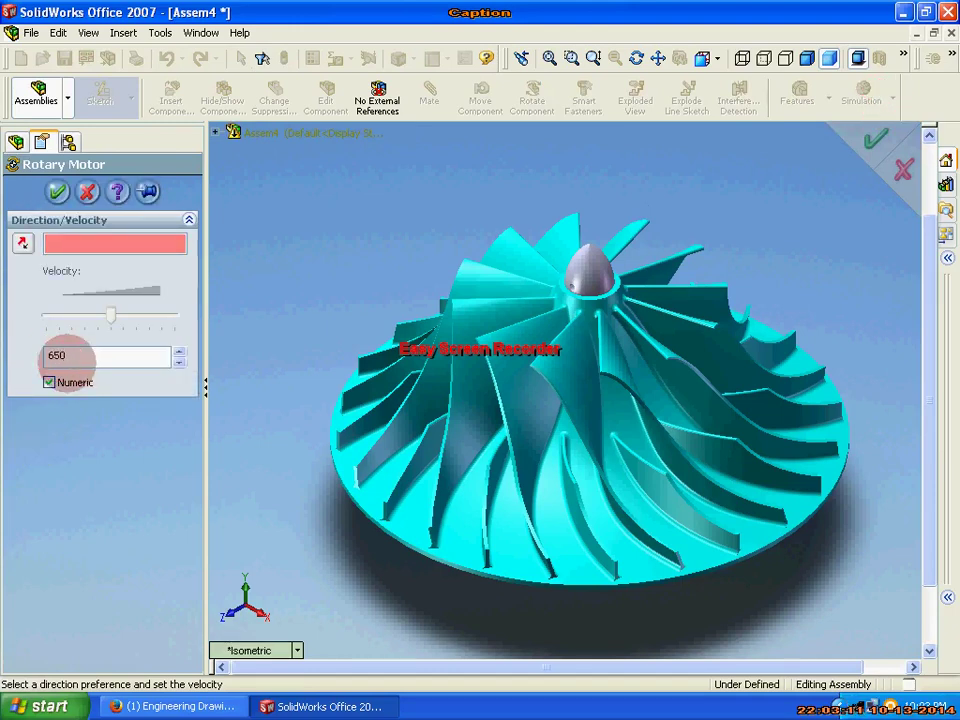
{"action": "key", "text": "Return"}
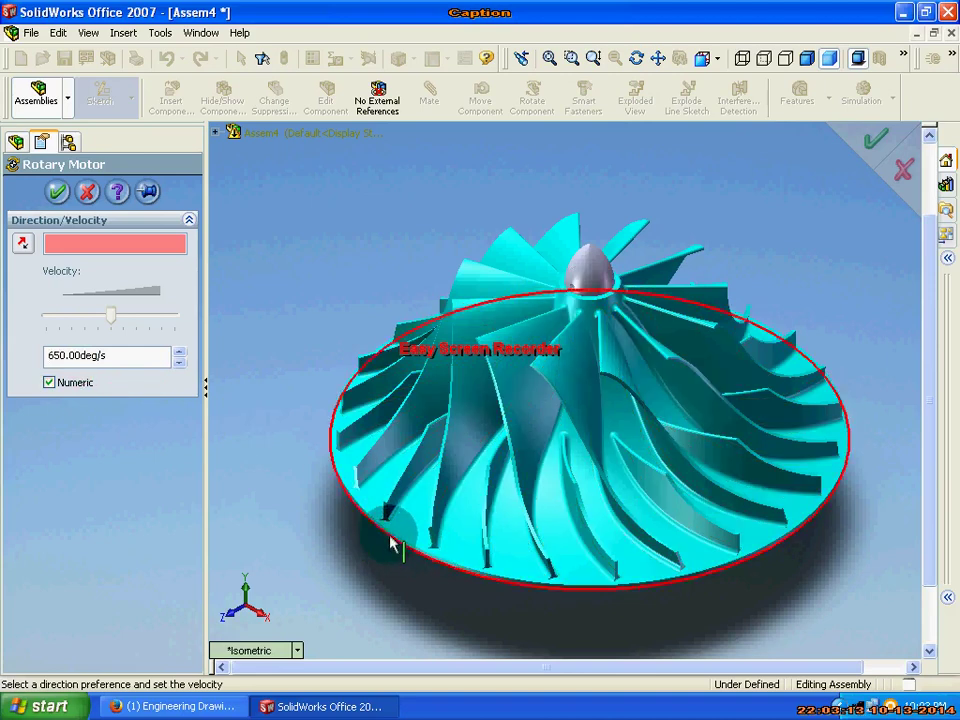
{"action": "left_click", "coordinate": [390, 538]}
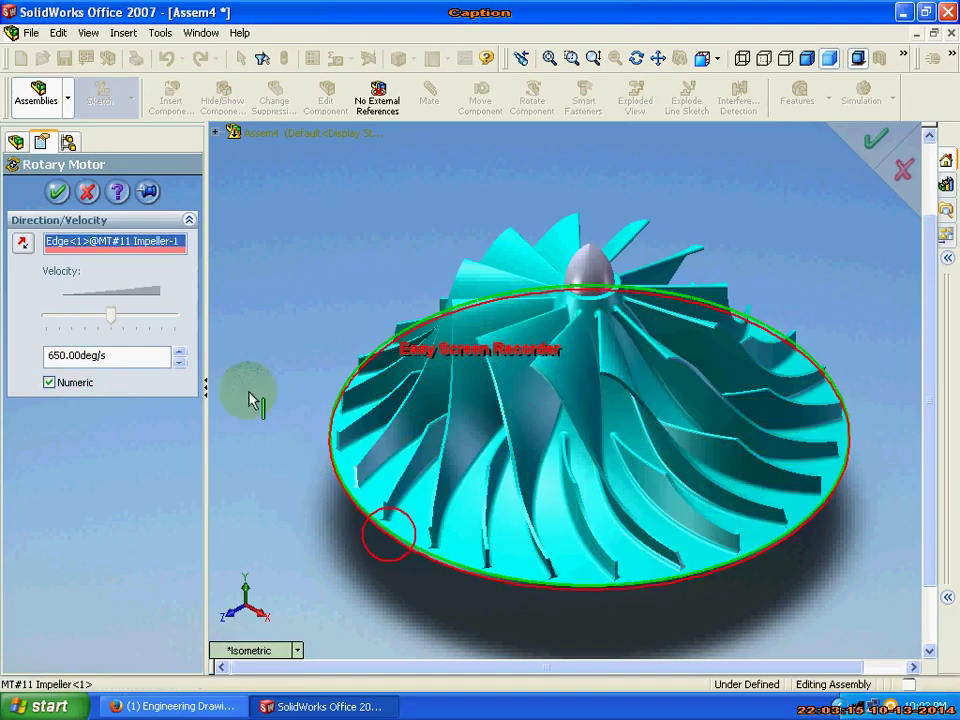
{"action": "left_click", "coordinate": [22, 242]}
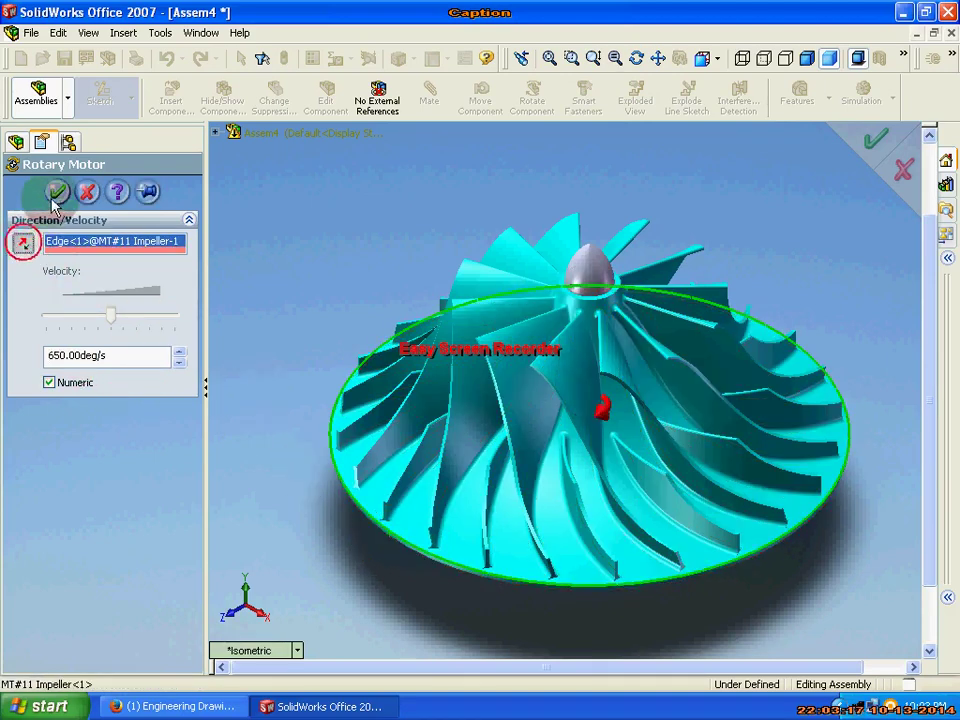
{"action": "left_click", "coordinate": [55, 194]}
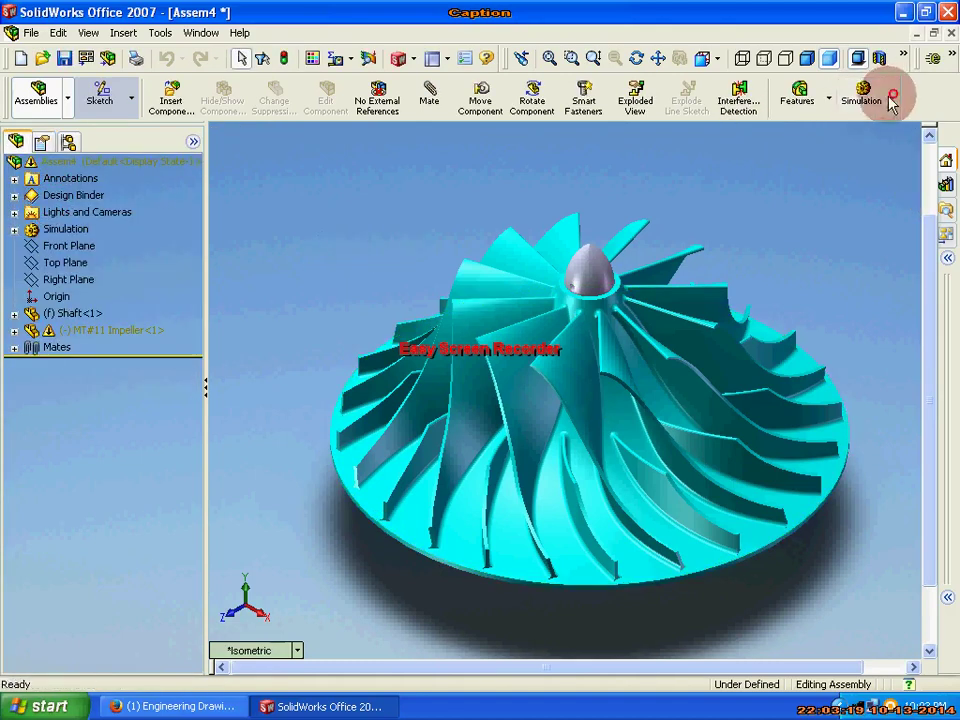
{"action": "left_click", "coordinate": [893, 100]}
Calculate the simulation so the impeller spins under its 650 deg/s rotary motor.
{"action": "left_click", "coordinate": [878, 92]}
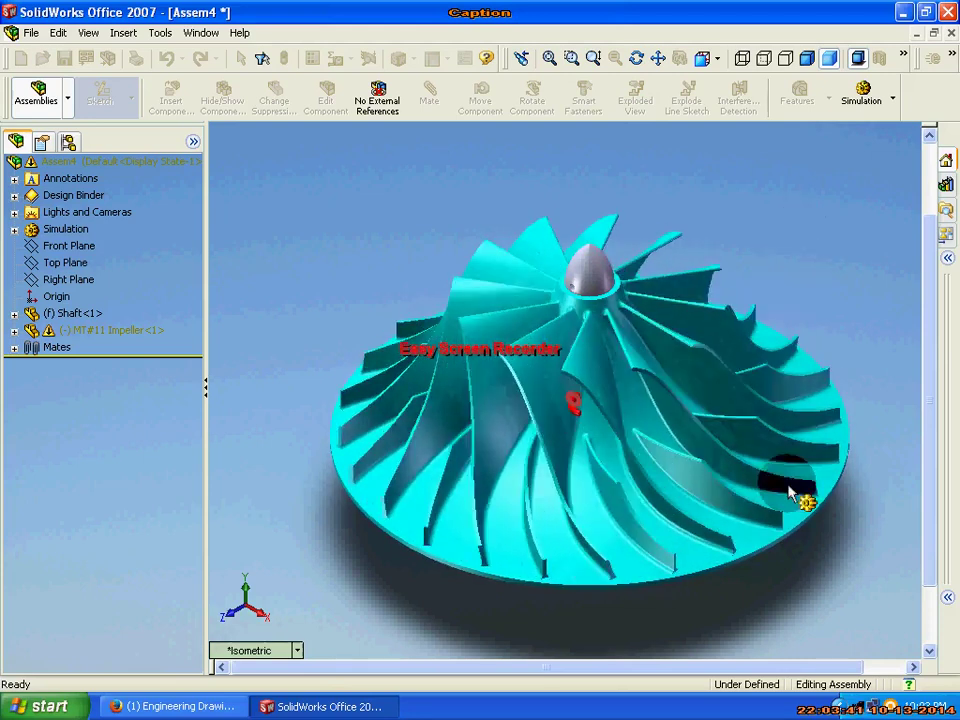
{"action": "left_click", "coordinate": [297, 658]}
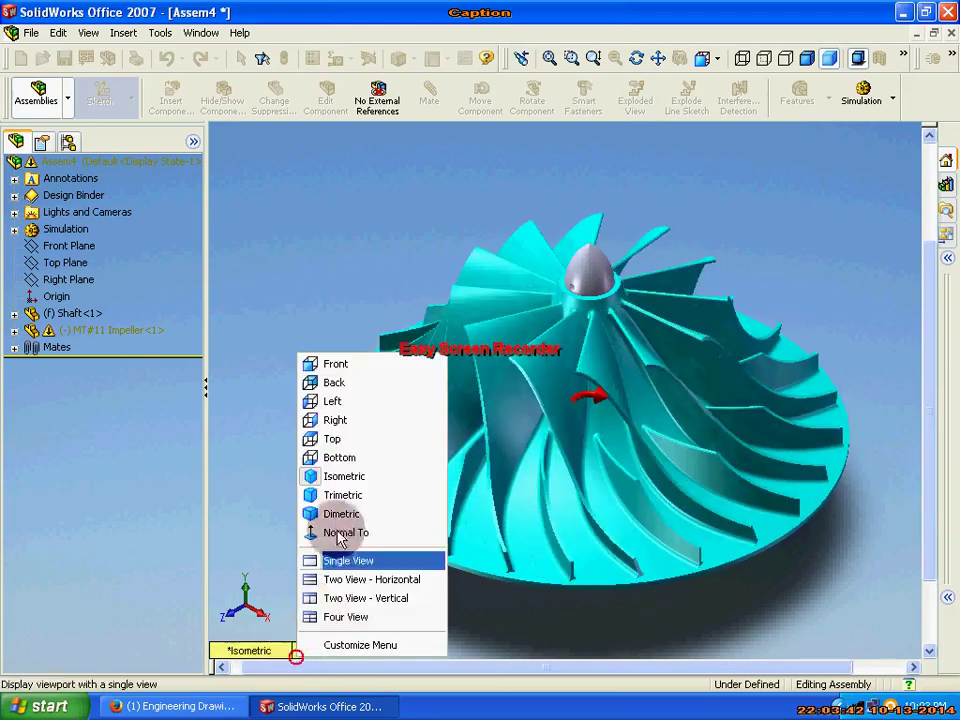
View the spinning impeller in the Front orientation, then in the Top orientation.
{"action": "left_click", "coordinate": [356, 366]}
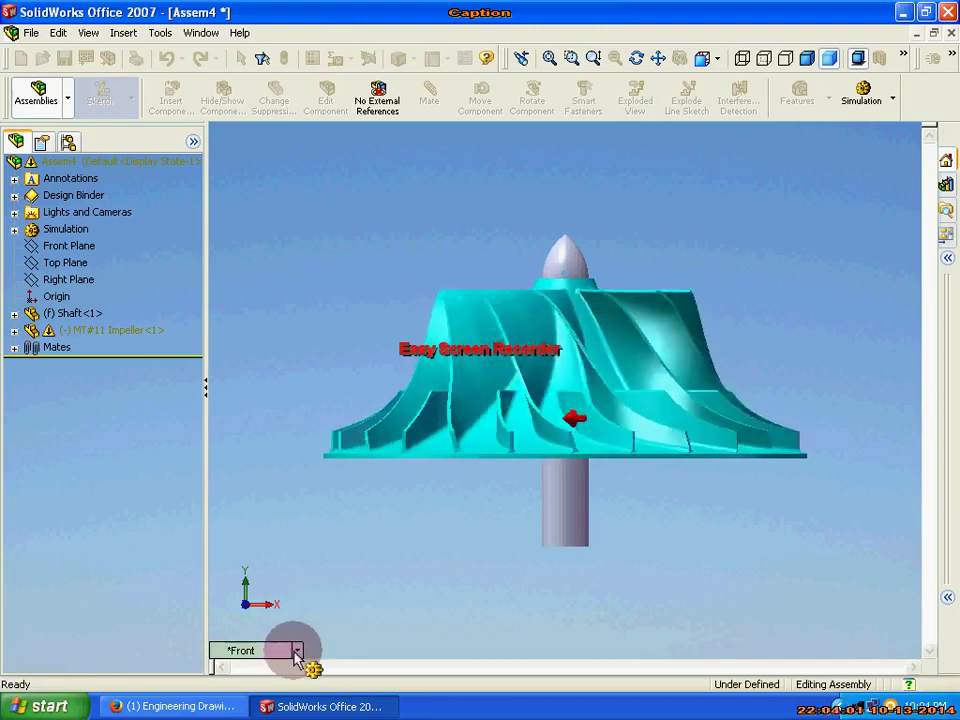
{"action": "left_click", "coordinate": [298, 651]}
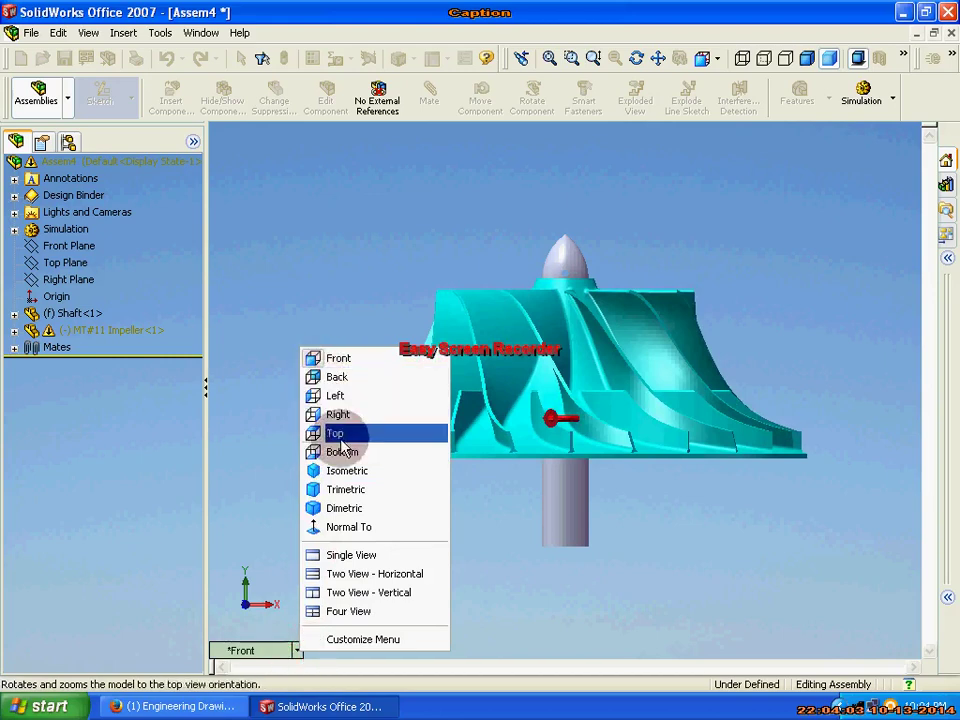
{"action": "left_click", "coordinate": [340, 435]}
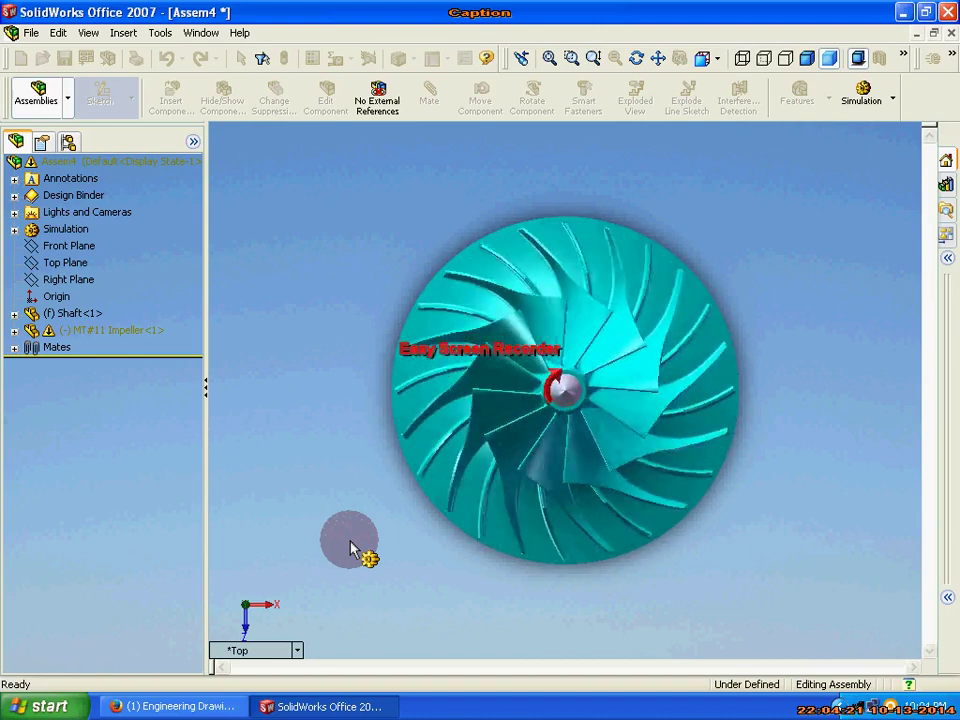
Switch to a Dimetric view, then orbit and zoom to a closer, tilted top-down look.
{"action": "left_click", "coordinate": [297, 651]}
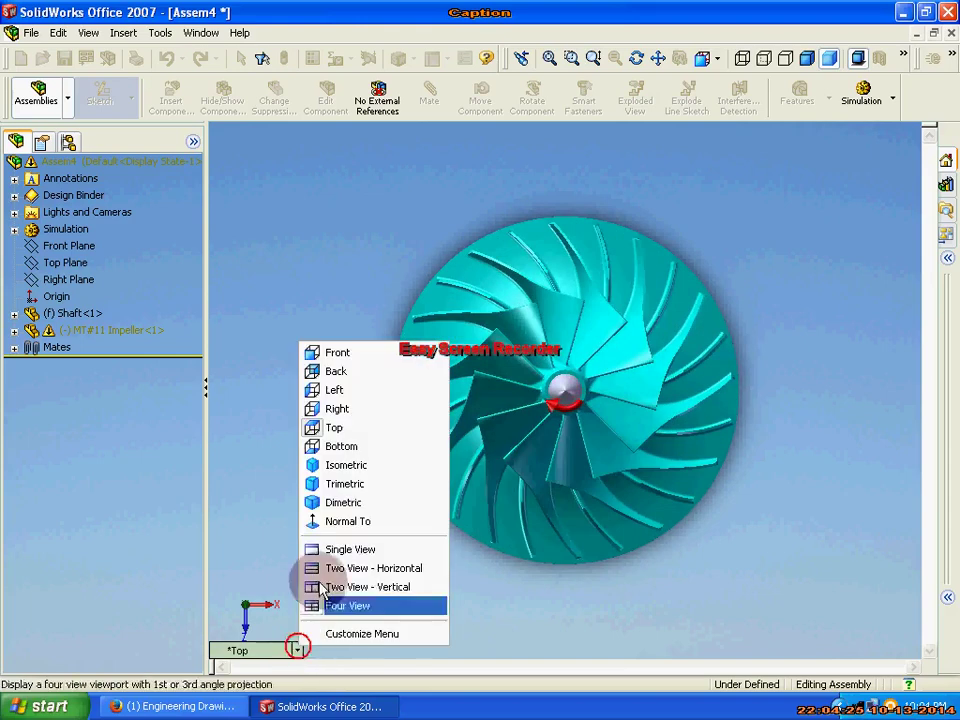
{"action": "left_click", "coordinate": [326, 502]}
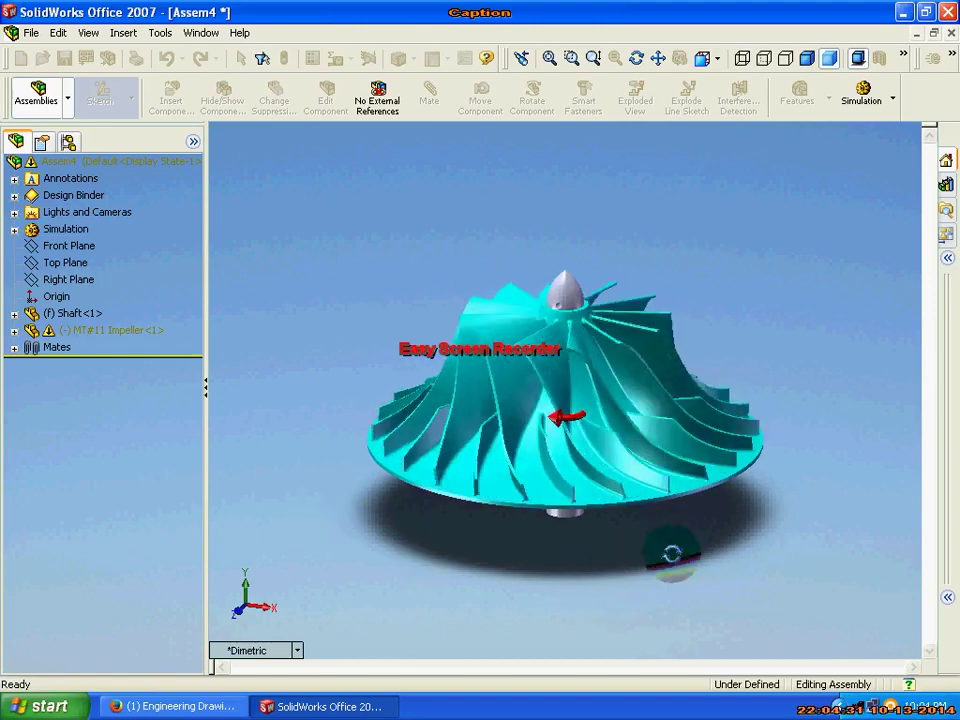
{"action": "mouse_move", "coordinate": [664, 561]}
{"action": "middle_mouse_down"}
{"action": "mouse_move", "coordinate": [704, 555]}
{"action": "mouse_move", "coordinate": [708, 518]}
{"action": "middle_mouse_up"}
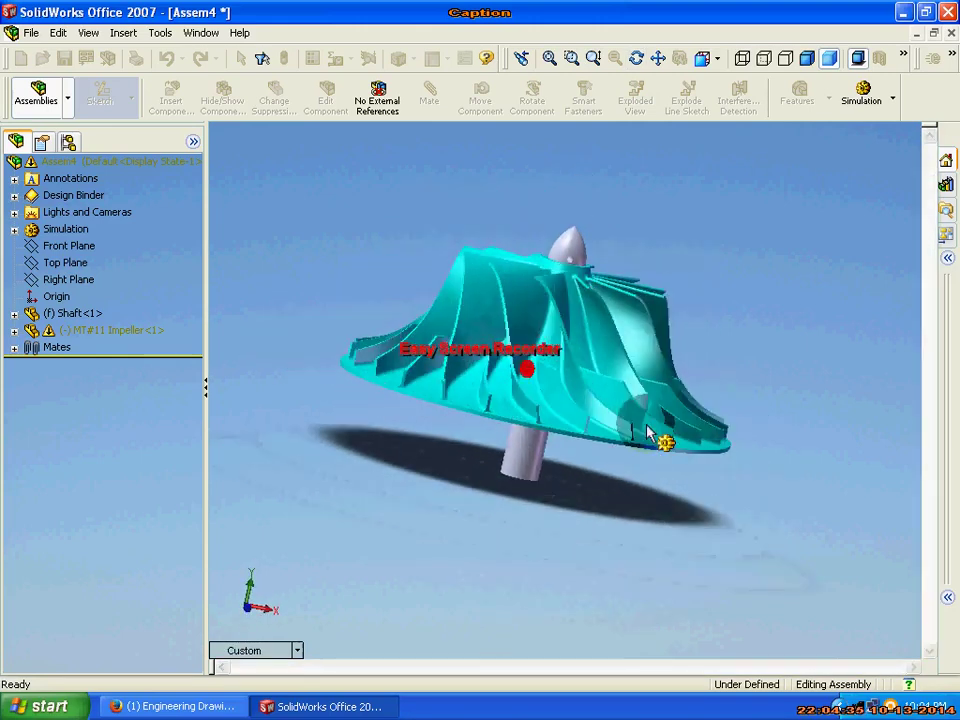
{"action": "mouse_move", "coordinate": [638, 502]}
{"action": "middle_mouse_down"}
{"action": "mouse_move", "coordinate": [638, 520]}
{"action": "mouse_move", "coordinate": [634, 413]}
{"action": "mouse_move", "coordinate": [540, 338]}
{"action": "middle_mouse_up"}
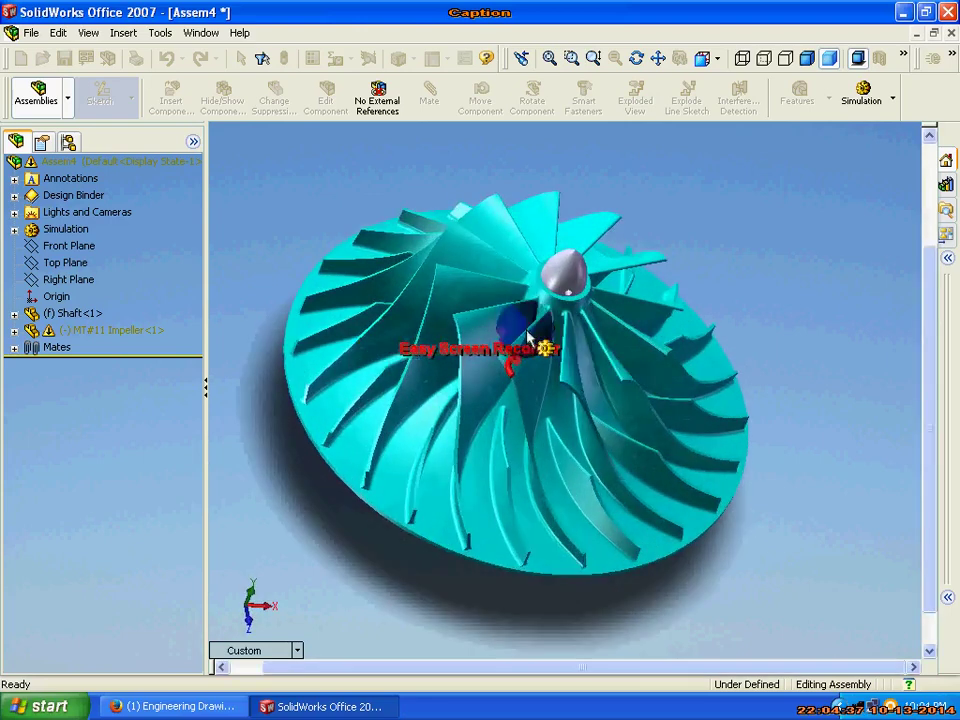
{"action": "scroll", "coordinate": [460, 310], "scroll_direction": "down", "scroll_amount": 2}
{"action": "scroll", "coordinate": [480, 410], "scroll_direction": "down", "scroll_amount": 1}
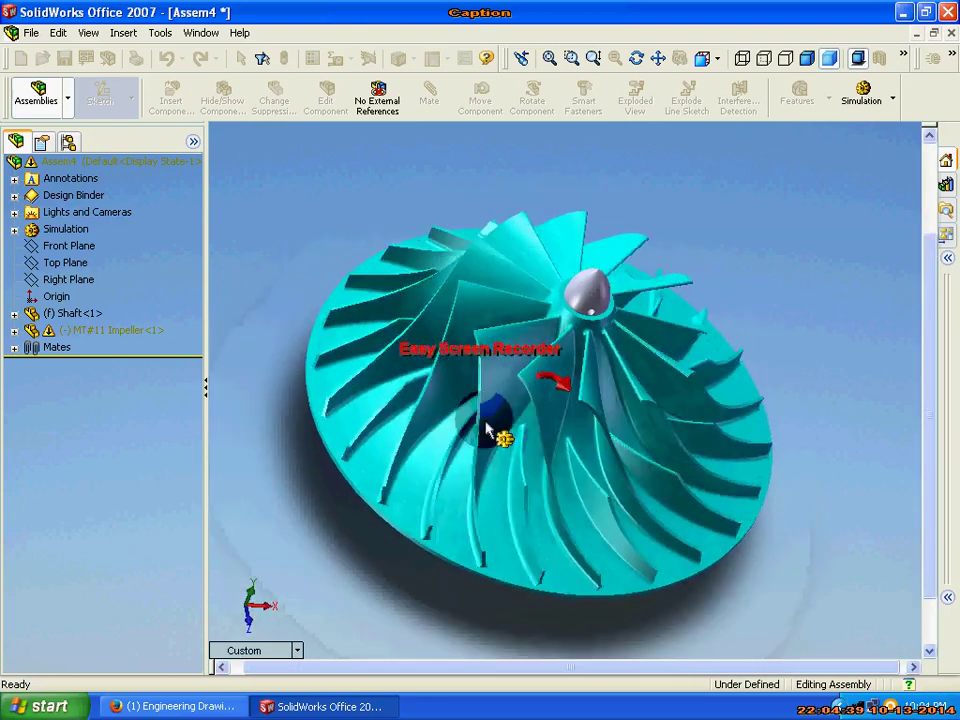
{"action": "scroll", "coordinate": [487, 430], "scroll_direction": "down", "scroll_amount": 1}
{"action": "mouse_move", "coordinate": [487, 430]}
{"action": "left_mouse_down"}
{"action": "mouse_move", "coordinate": [718, 497]}
{"action": "mouse_move", "coordinate": [921, 510]}
{"action": "mouse_move", "coordinate": [930, 530]}
{"action": "mouse_move", "coordinate": [815, 530]}
{"action": "left_mouse_up"}
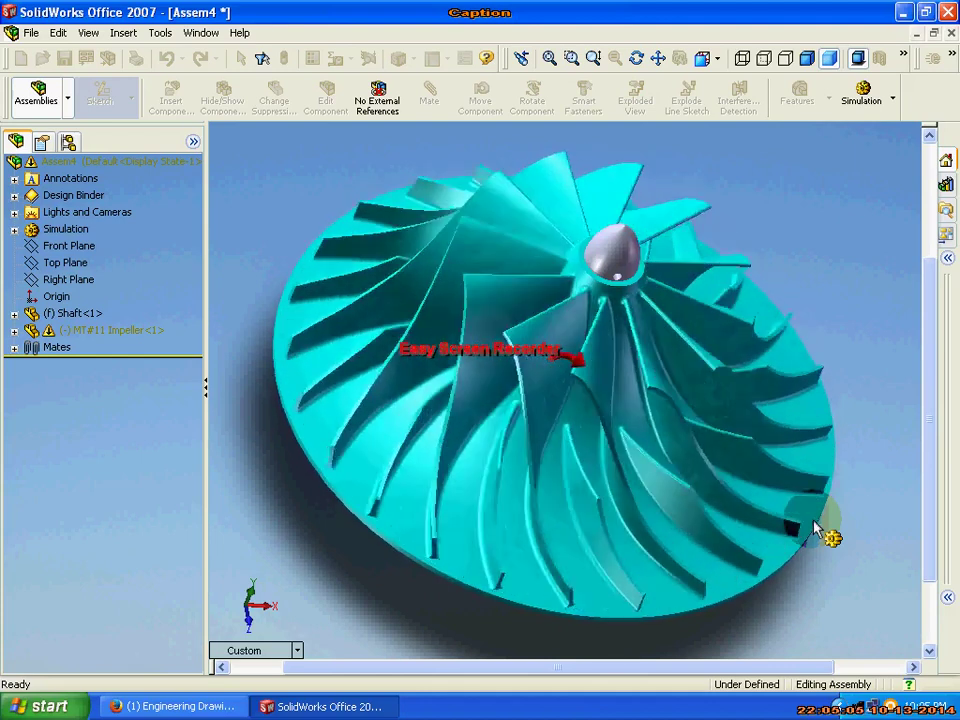
Split the display into four viewports and set the right-side viewport to Trimetric.
{"action": "left_click", "coordinate": [297, 650]}
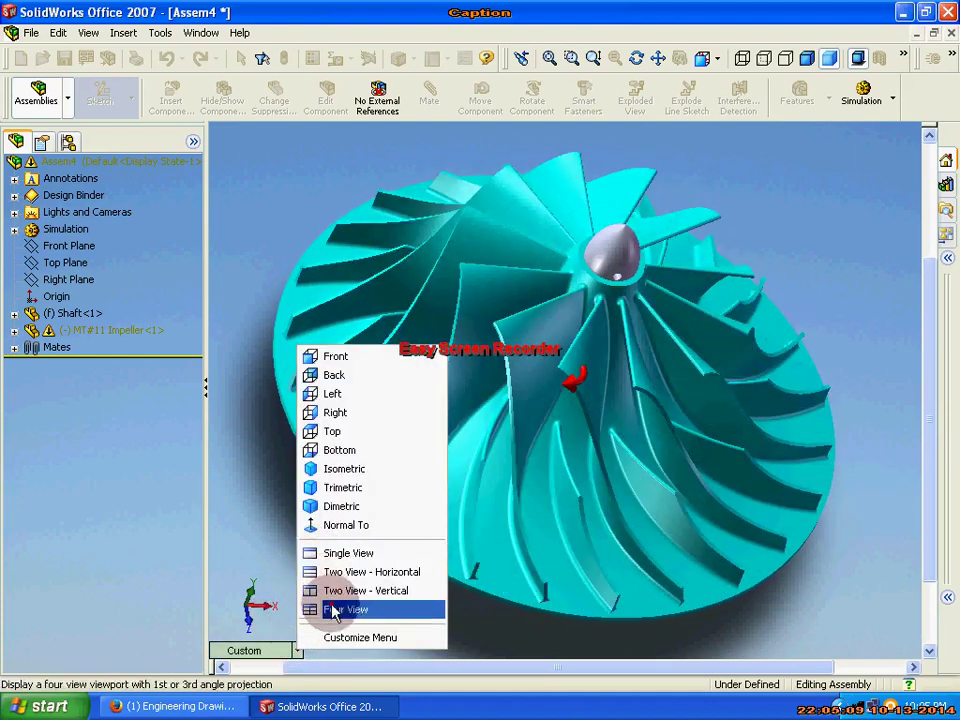
{"action": "left_click", "coordinate": [325, 609]}
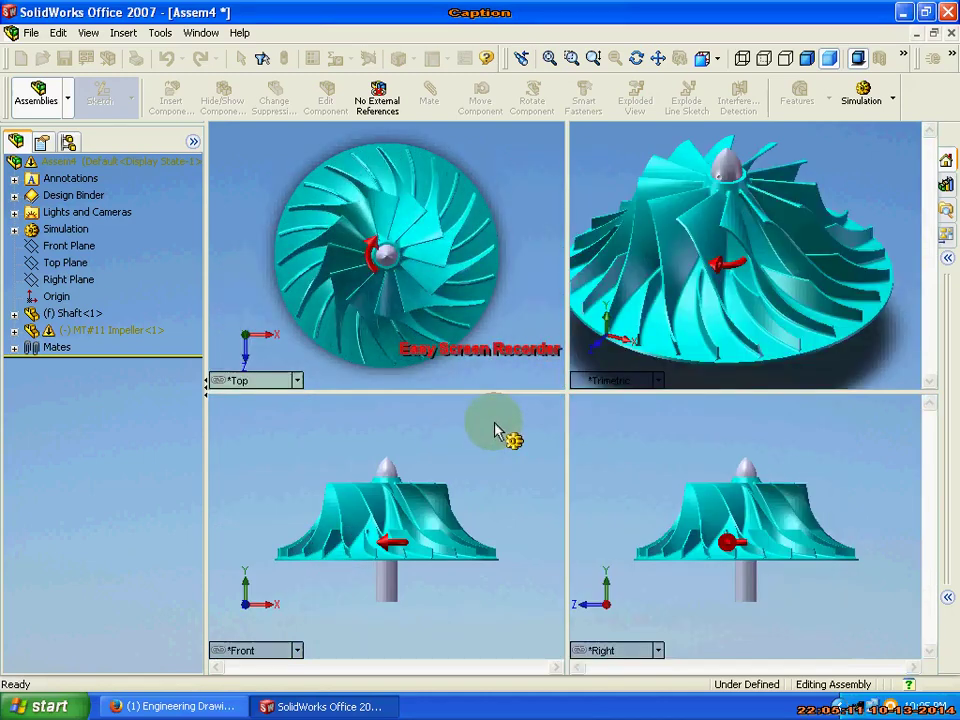
{"action": "left_click", "coordinate": [845, 360]}
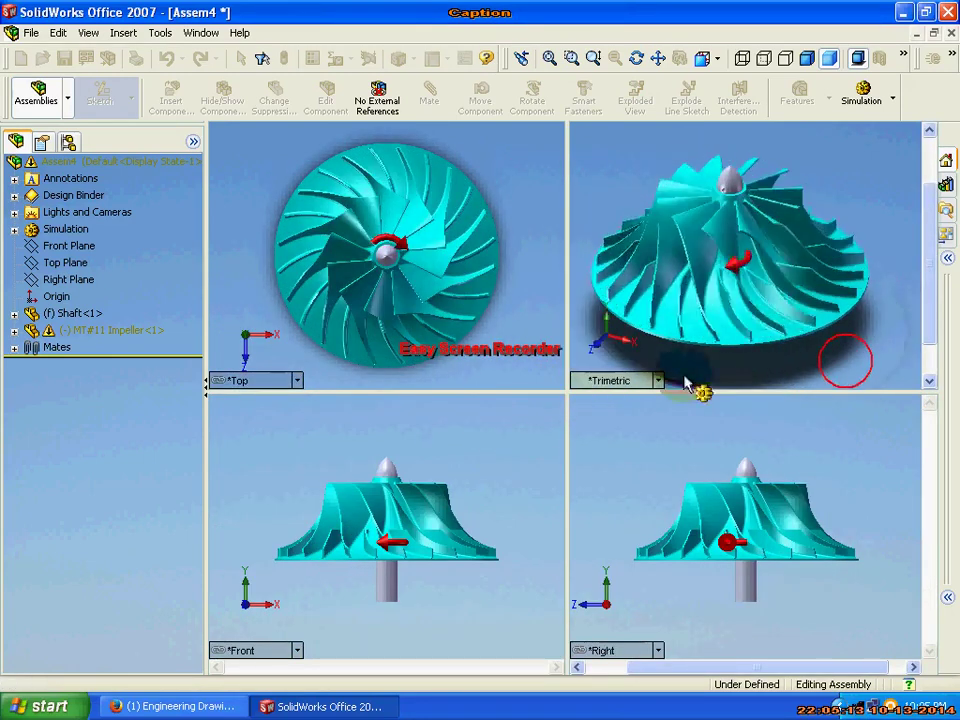
{"action": "left_click", "coordinate": [640, 460]}
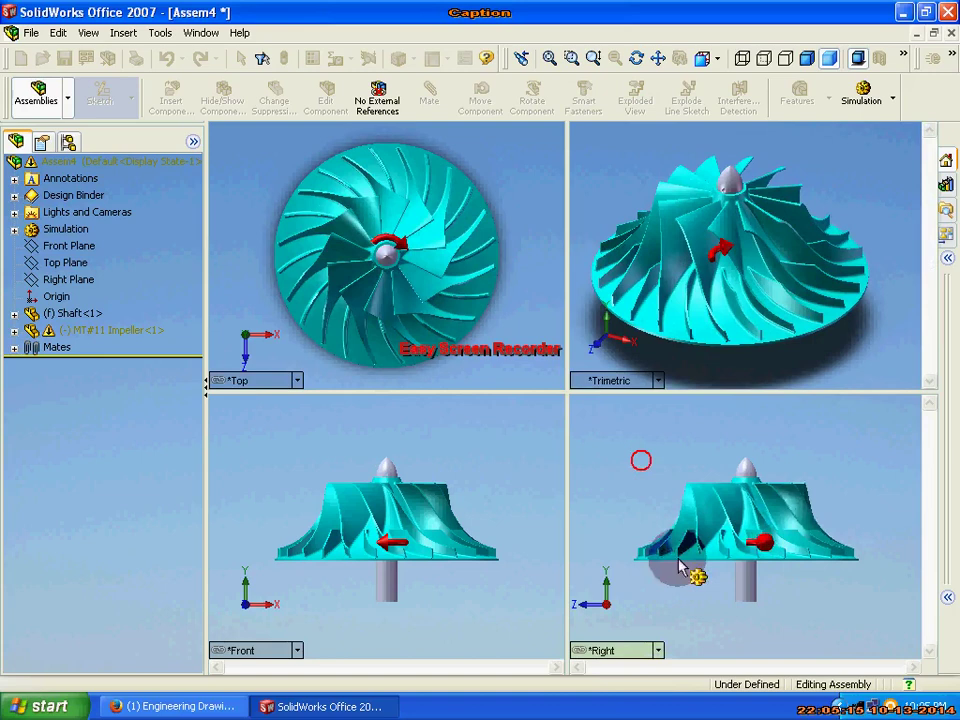
{"action": "left_click", "coordinate": [658, 650]}
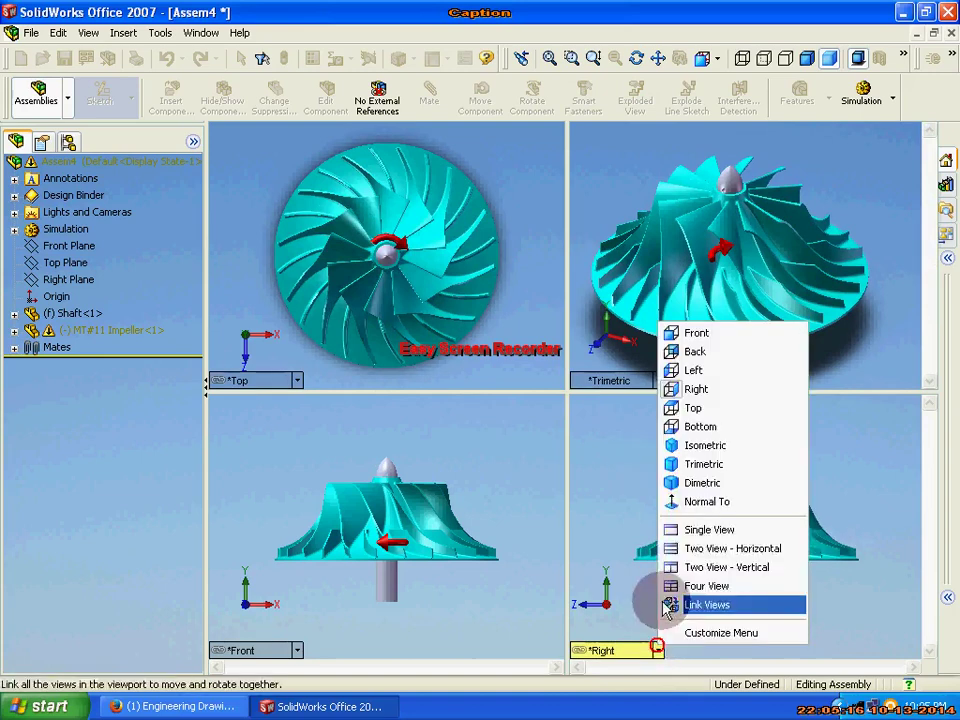
{"action": "left_click", "coordinate": [690, 463]}
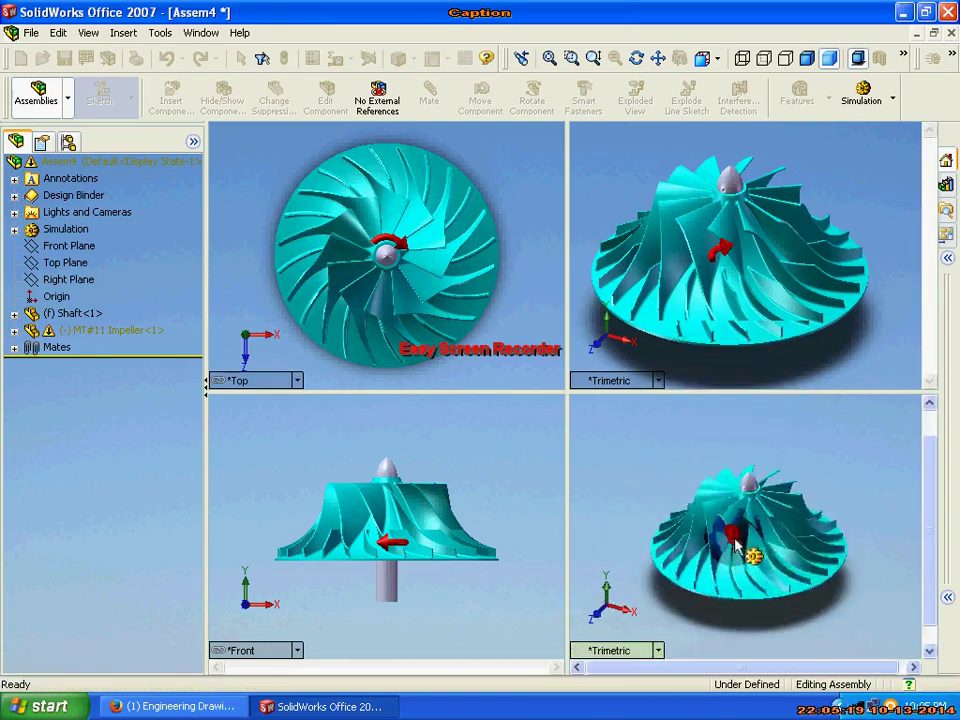
Set the top-right viewport to Isometric and the bottom-left to Dimetric, turning the impeller.
{"action": "left_click", "coordinate": [831, 334]}
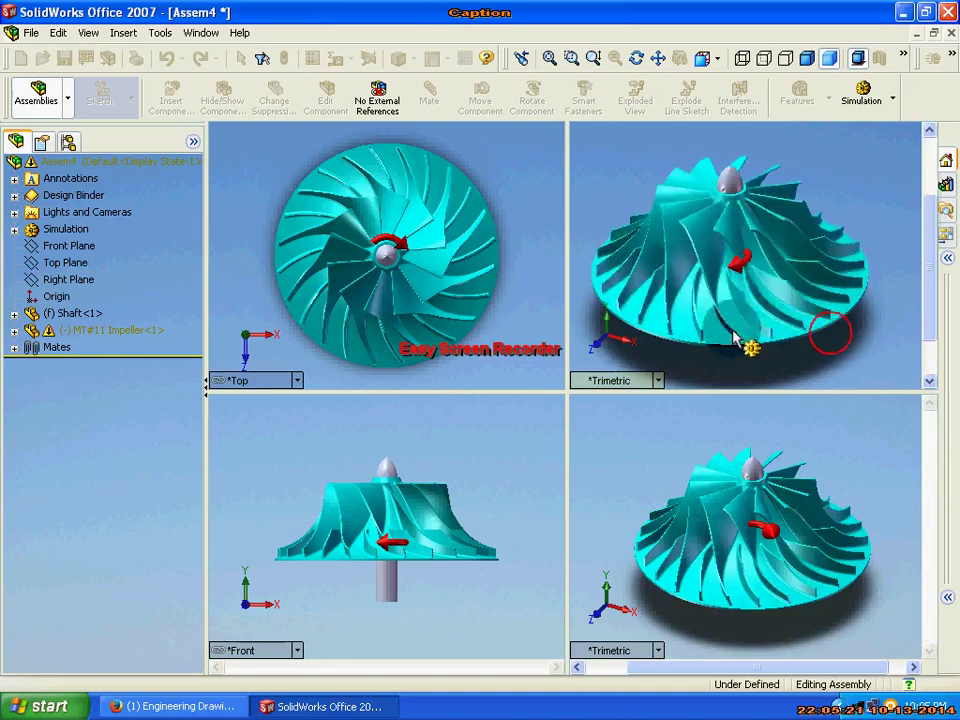
{"action": "mouse_move", "coordinate": [831, 334]}
{"action": "middle_mouse_down"}
{"action": "mouse_move", "coordinate": [683, 335]}
{"action": "mouse_move", "coordinate": [686, 369]}
{"action": "middle_mouse_up"}
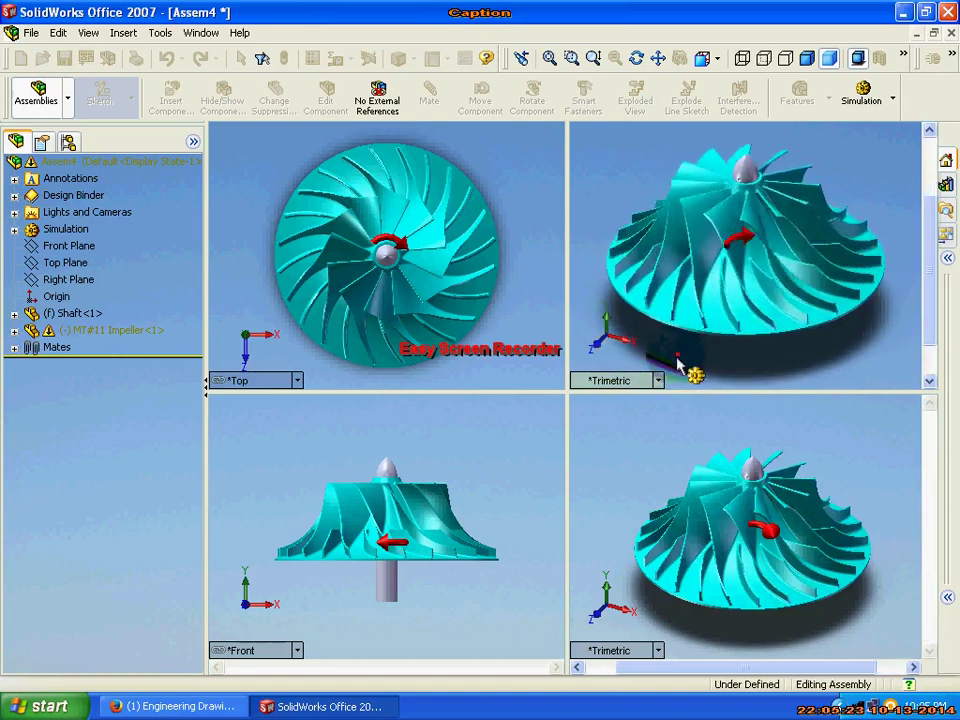
{"action": "left_click", "coordinate": [658, 380]}
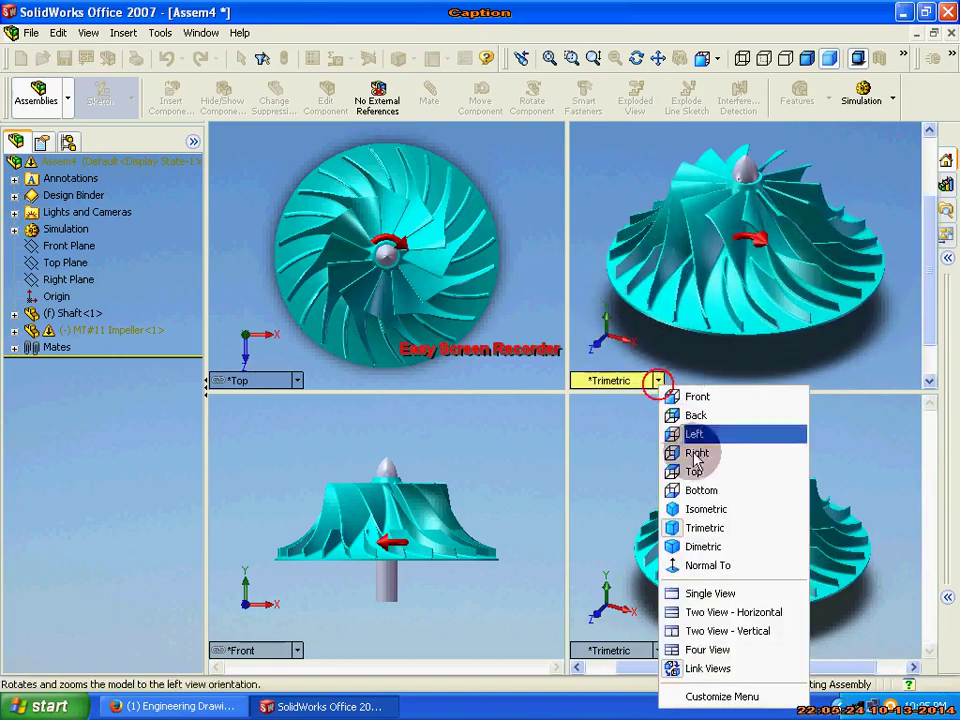
{"action": "left_click", "coordinate": [706, 509]}
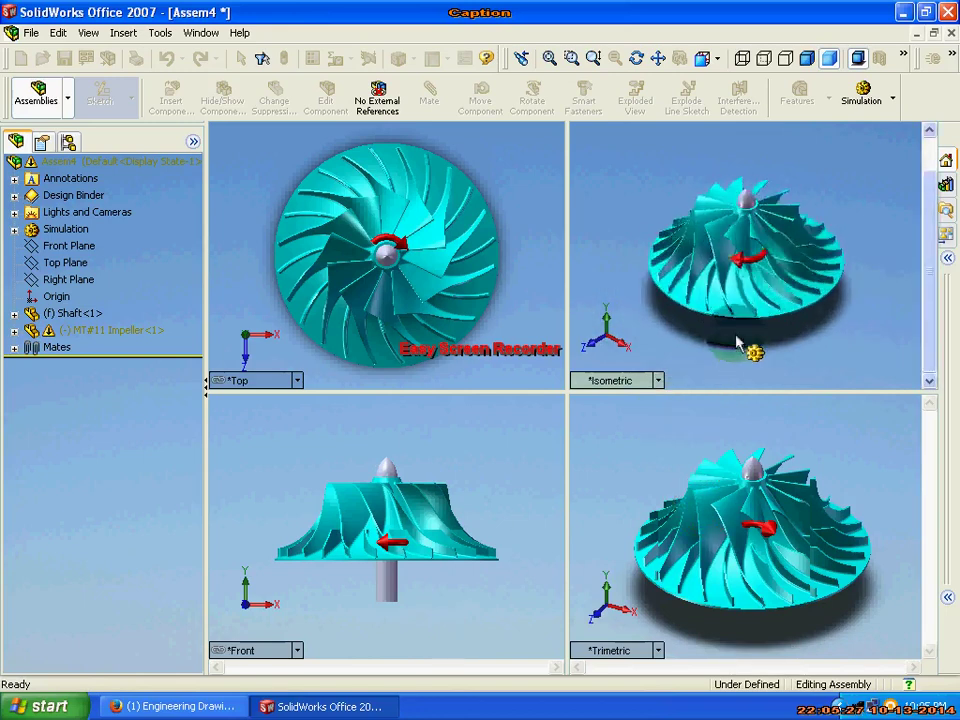
{"action": "left_click", "coordinate": [297, 650]}
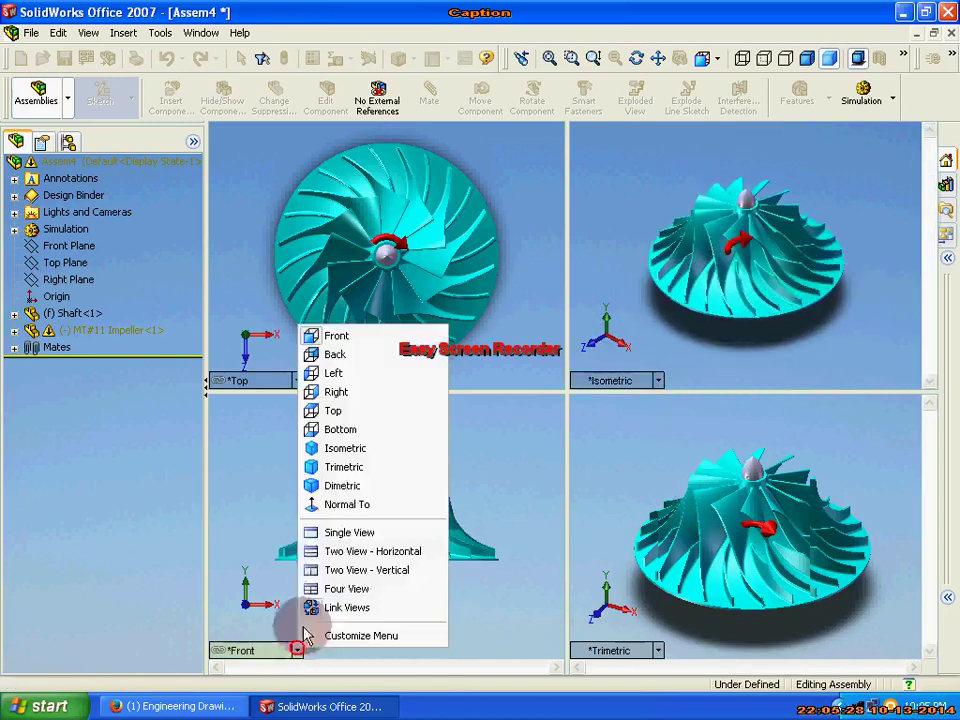
{"action": "left_click", "coordinate": [351, 488]}
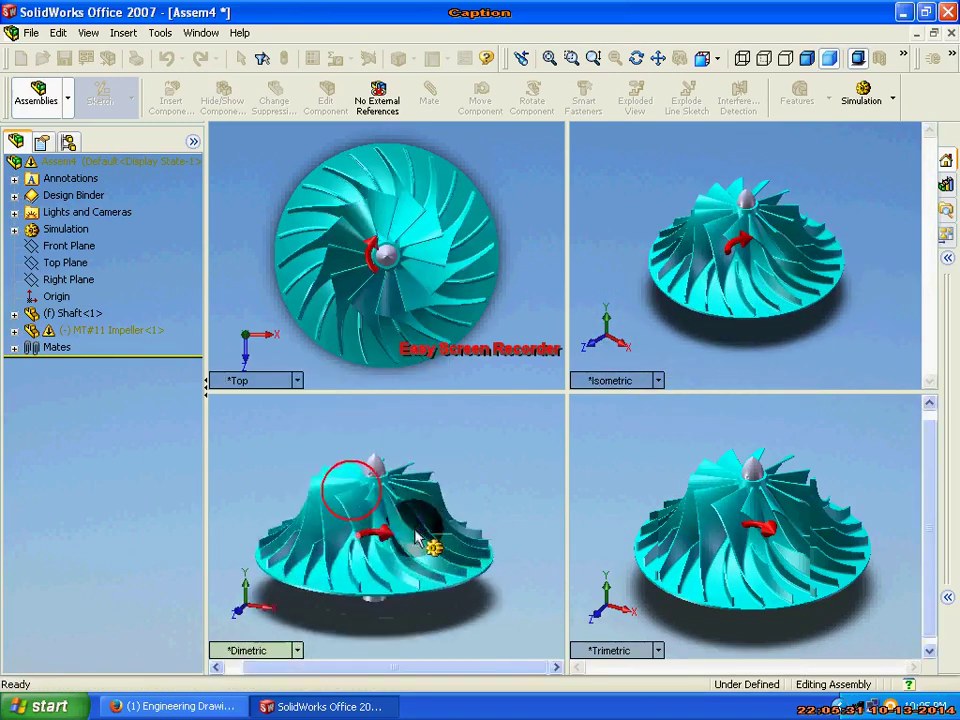
{"action": "mouse_move", "coordinate": [804, 519]}
{"action": "left_mouse_down"}
{"action": "mouse_move", "coordinate": [737, 525]}
{"action": "mouse_move", "coordinate": [737, 250]}
{"action": "mouse_move", "coordinate": [842, 485]}
{"action": "left_mouse_up"}
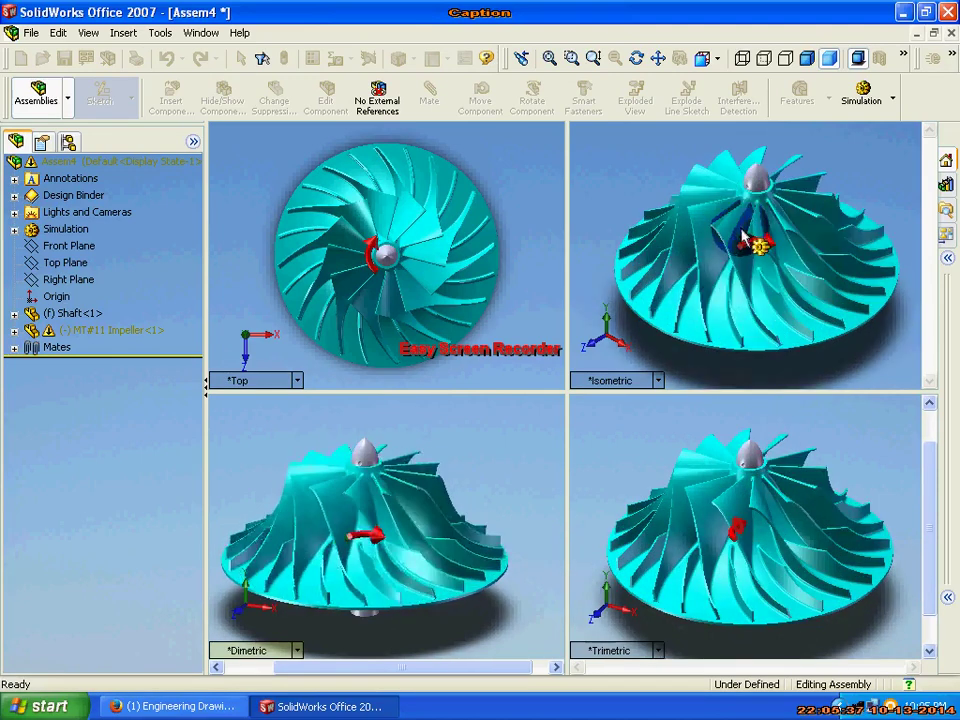
Turn the impeller to a new orientation in the bottom-right Trimetric viewport.
{"action": "left_click", "coordinate": [850, 464]}
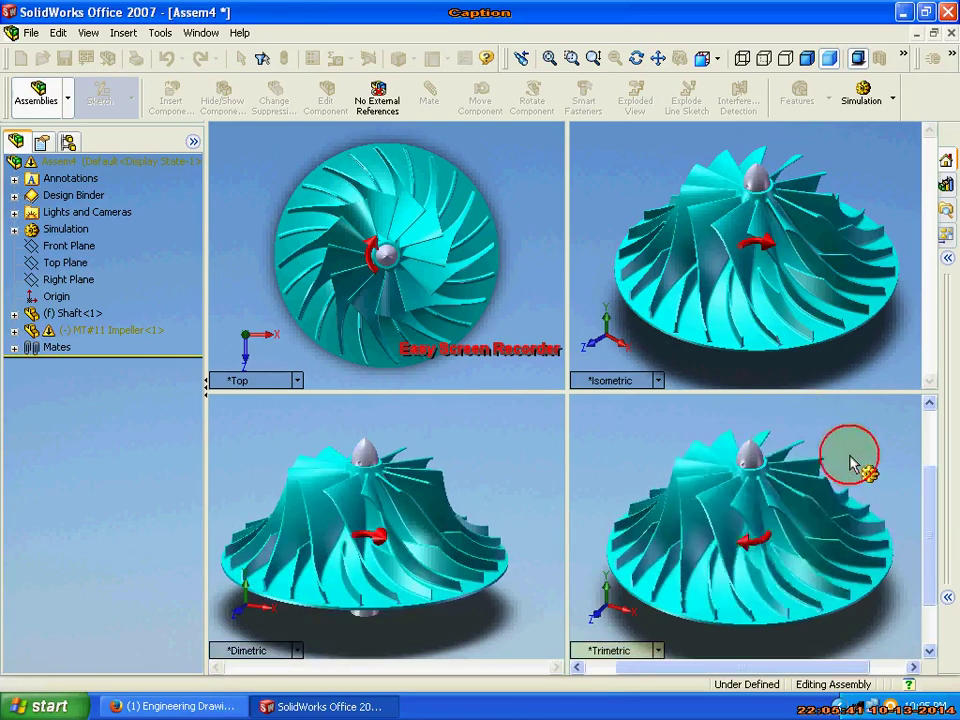
{"action": "left_click_drag", "start_coordinate": [850, 464], "coordinate": [817, 432]}
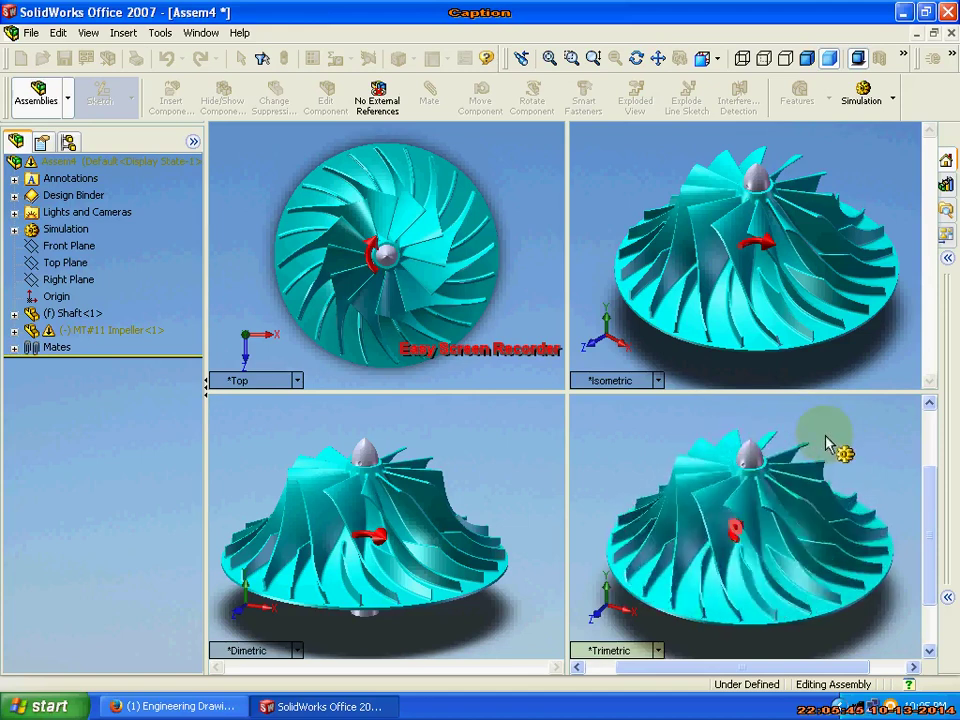
{"action": "left_click_drag", "start_coordinate": [825, 446], "coordinate": [829, 372]}
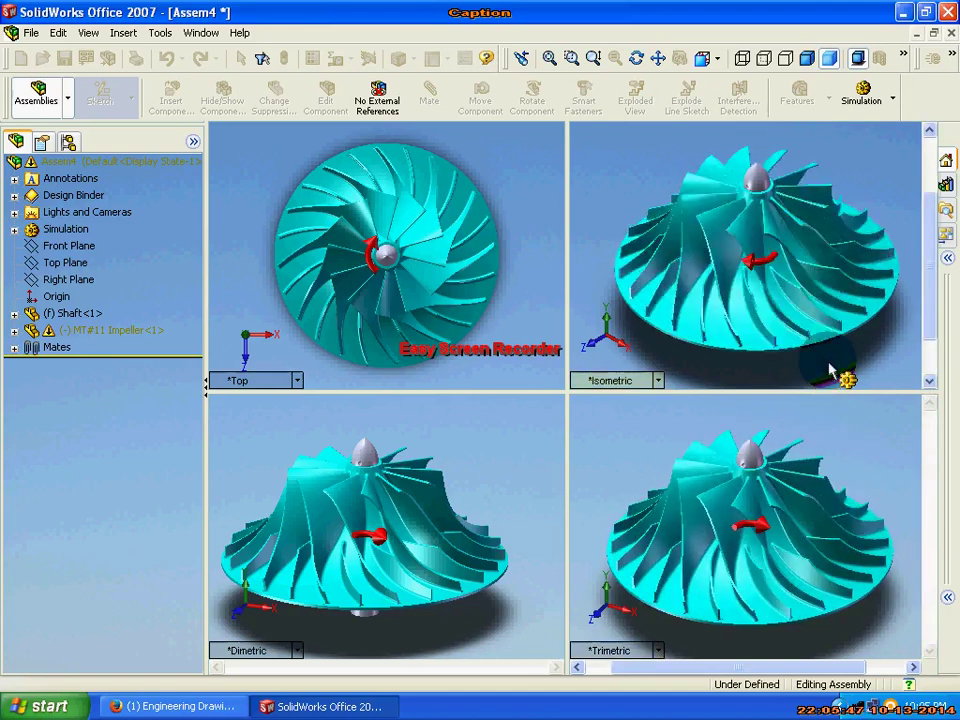
Rotate the Isometric view with the Left arrow key and zoom it out.
{"action": "key", "text": "Left"}
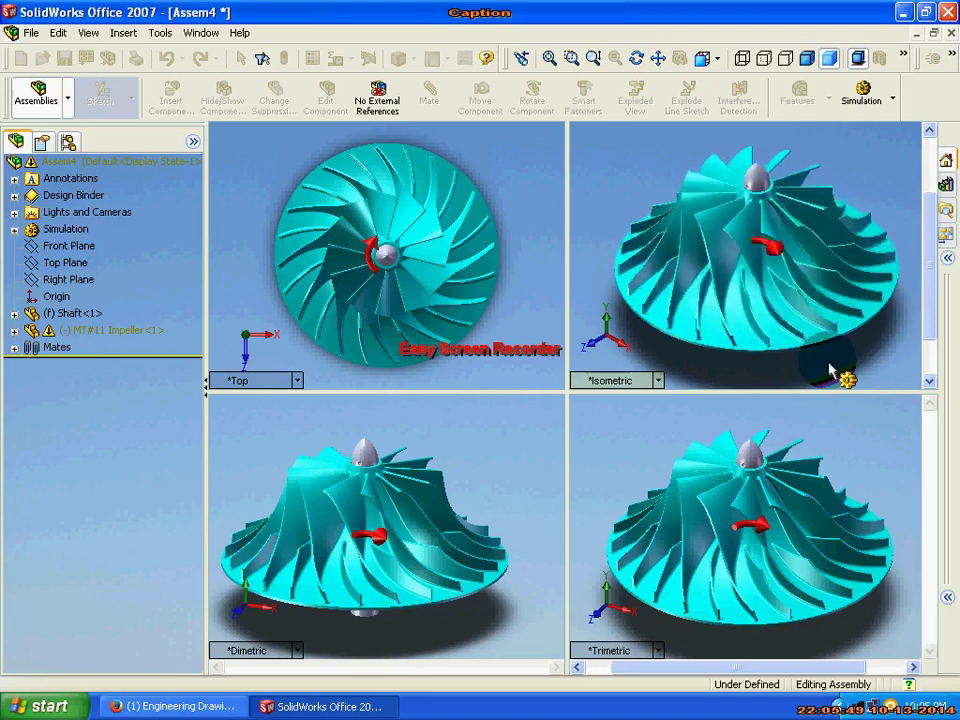
{"action": "key", "text": "Left"}
{"action": "key", "text": "Left"}
{"action": "key", "text": "Left"}
{"action": "key", "text": "Left"}
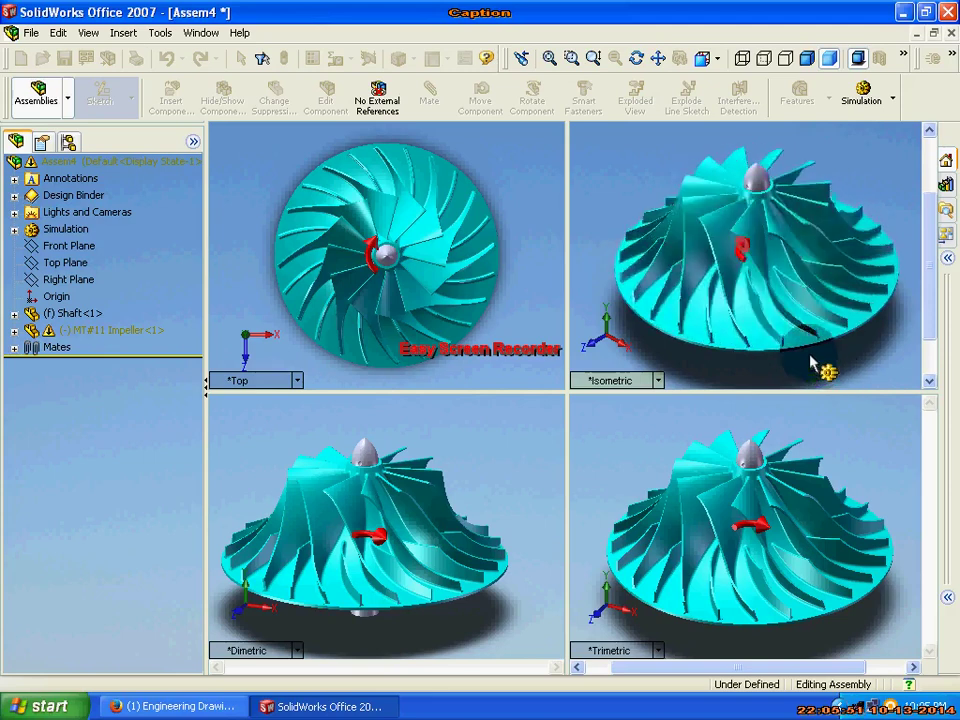
{"action": "key", "text": "z"}
{"action": "middle_click_drag", "start_coordinate": [805, 360], "coordinate": [770, 338], "text": "shift"}
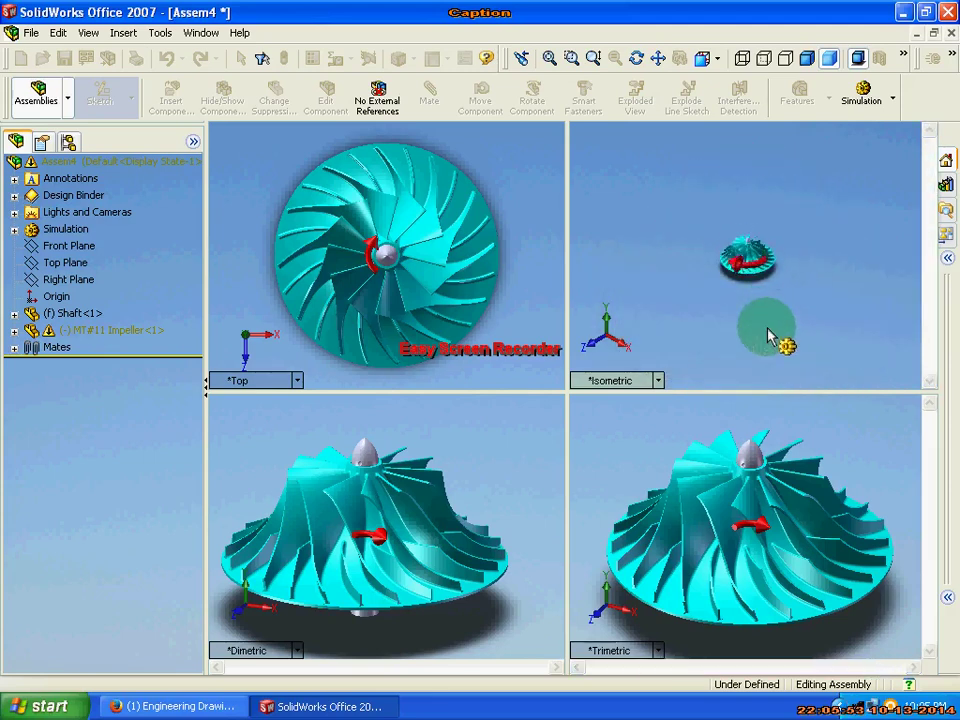
{"action": "scroll", "coordinate": [767, 272], "scroll_direction": "down", "scroll_amount": 2}
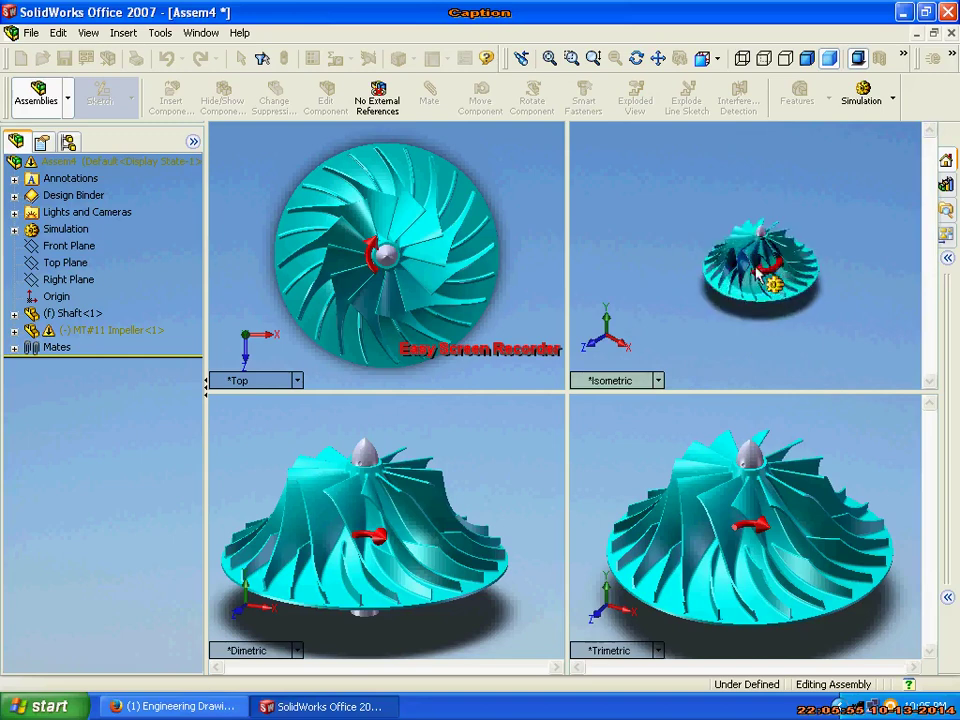
{"action": "scroll", "coordinate": [784, 274], "scroll_direction": "down", "scroll_amount": 2}
{"action": "scroll", "coordinate": [785, 262], "scroll_direction": "down", "scroll_amount": 3}
{"action": "scroll", "coordinate": [785, 262], "scroll_direction": "down", "scroll_amount": 2}
{"action": "scroll", "coordinate": [767, 214], "scroll_direction": "down", "scroll_amount": 2}
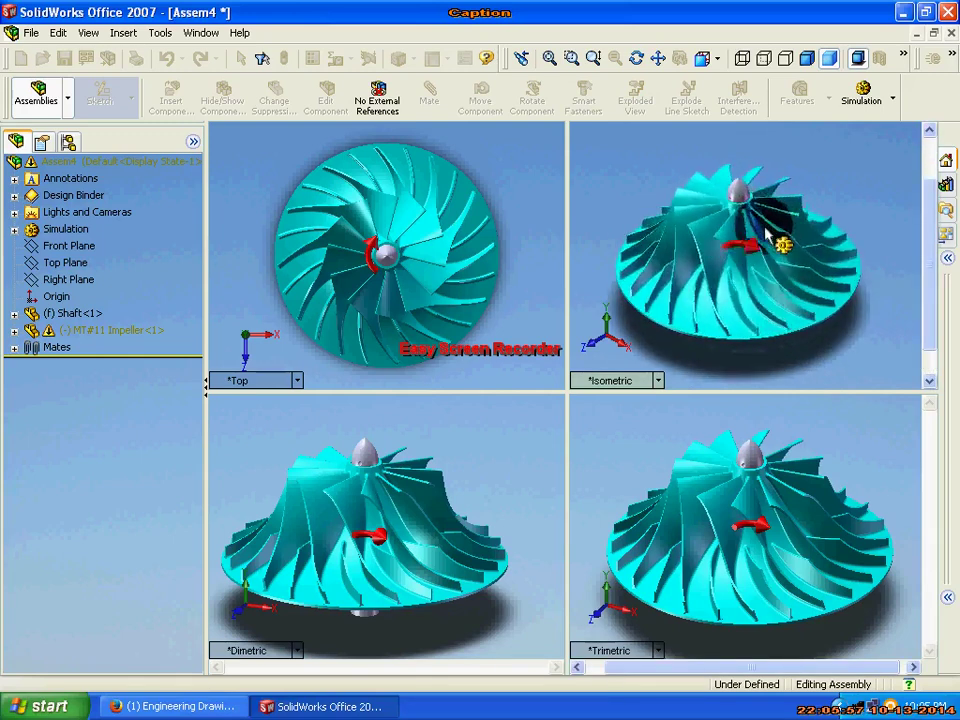
{"action": "scroll", "coordinate": [782, 240], "scroll_direction": "down", "scroll_amount": 2}
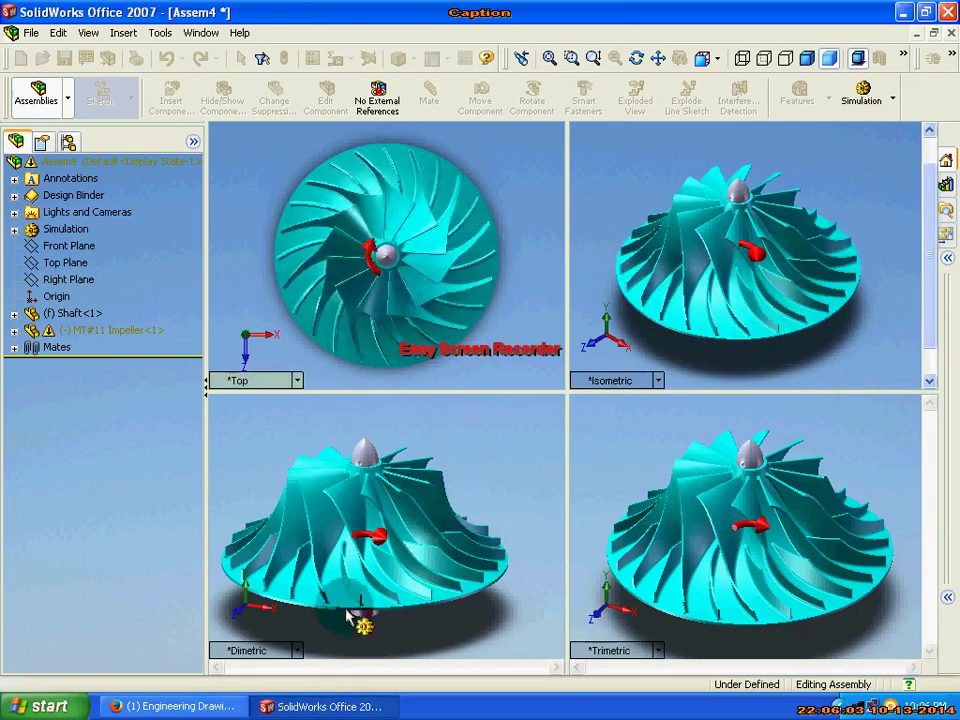
Set the bottom-left viewport to Isometric and collapse the layout to Single View.
{"action": "left_click", "coordinate": [297, 651]}
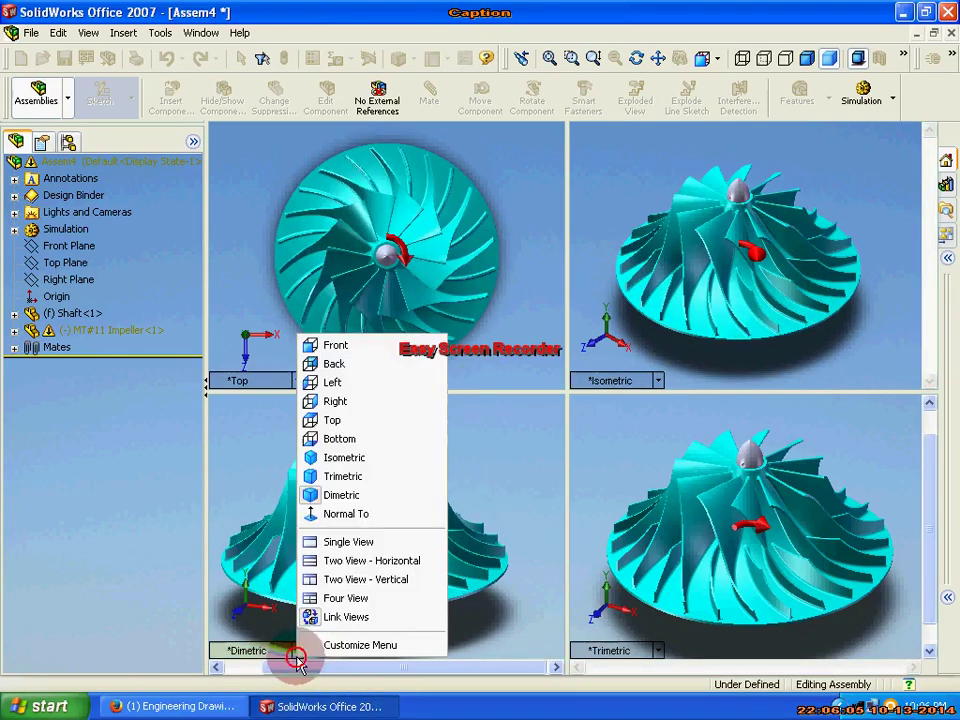
{"action": "left_click", "coordinate": [358, 457]}
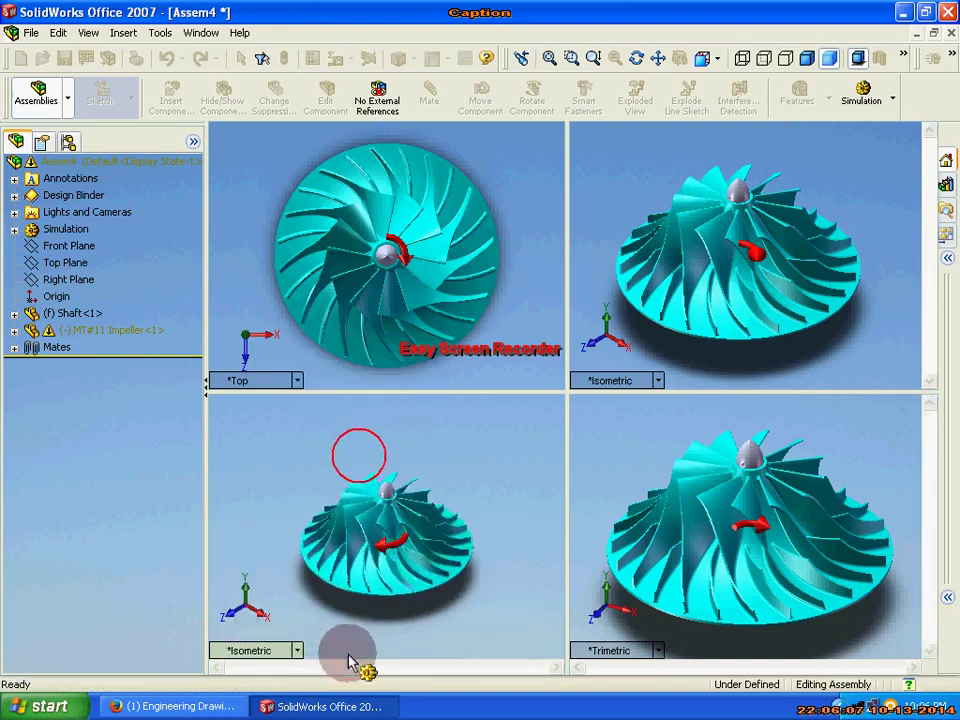
{"action": "left_click", "coordinate": [297, 651]}
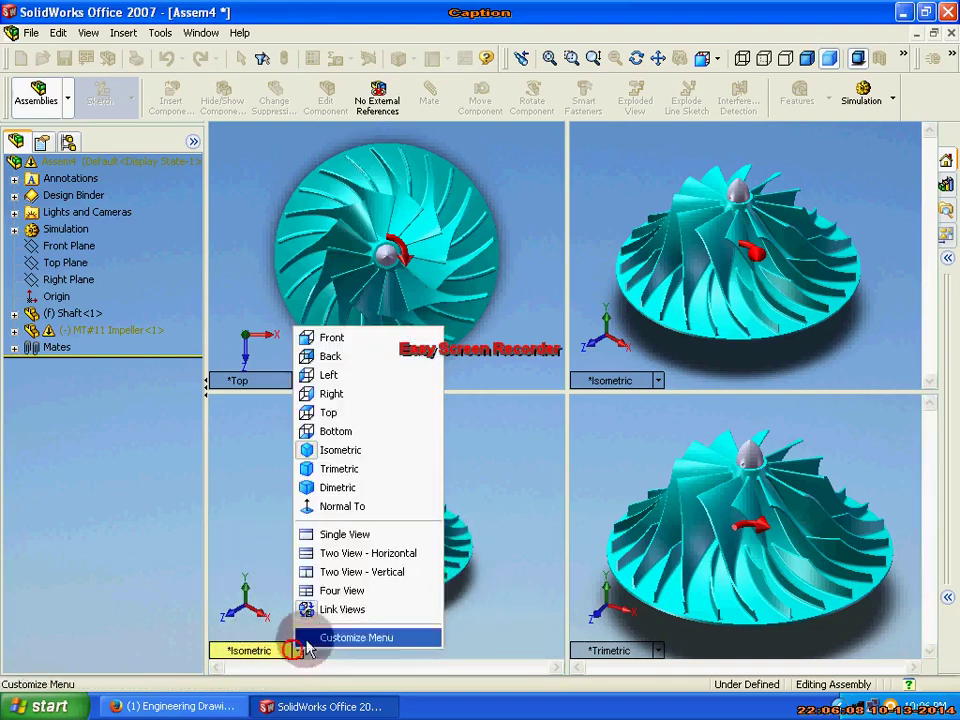
{"action": "left_click", "coordinate": [333, 535]}
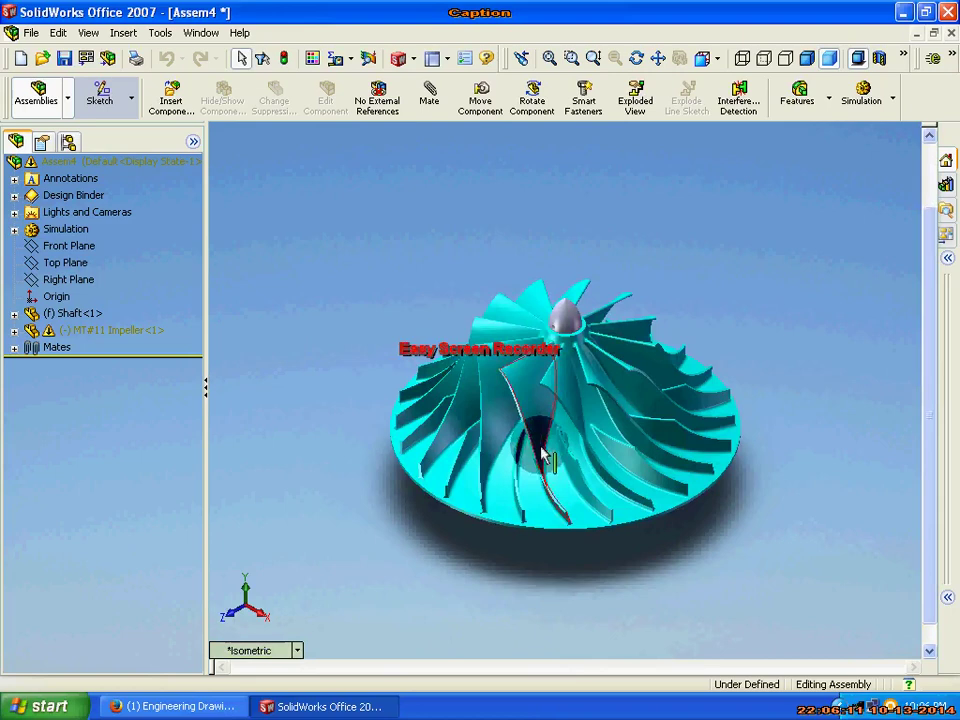
{"action": "scroll", "coordinate": [542, 452], "scroll_direction": "down", "scroll_amount": 3}
Reset the single view to Isometric and bring up Easy Screen Recorder to stop recording.
{"action": "left_click", "coordinate": [297, 651]}
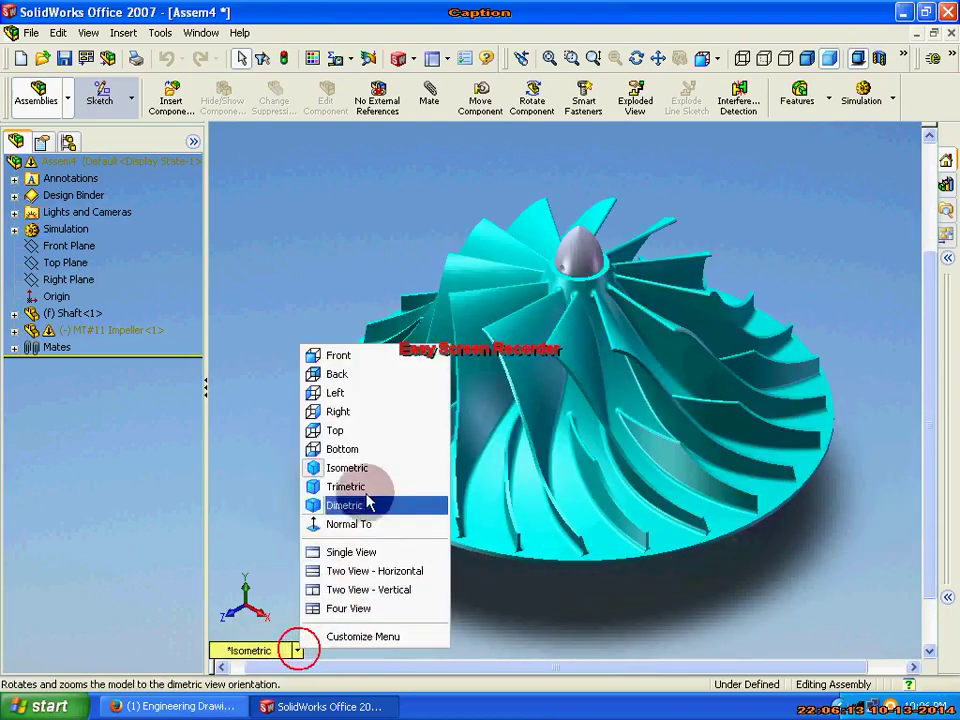
{"action": "left_click", "coordinate": [365, 472]}
{"action": "left_click", "coordinate": [387, 565]}
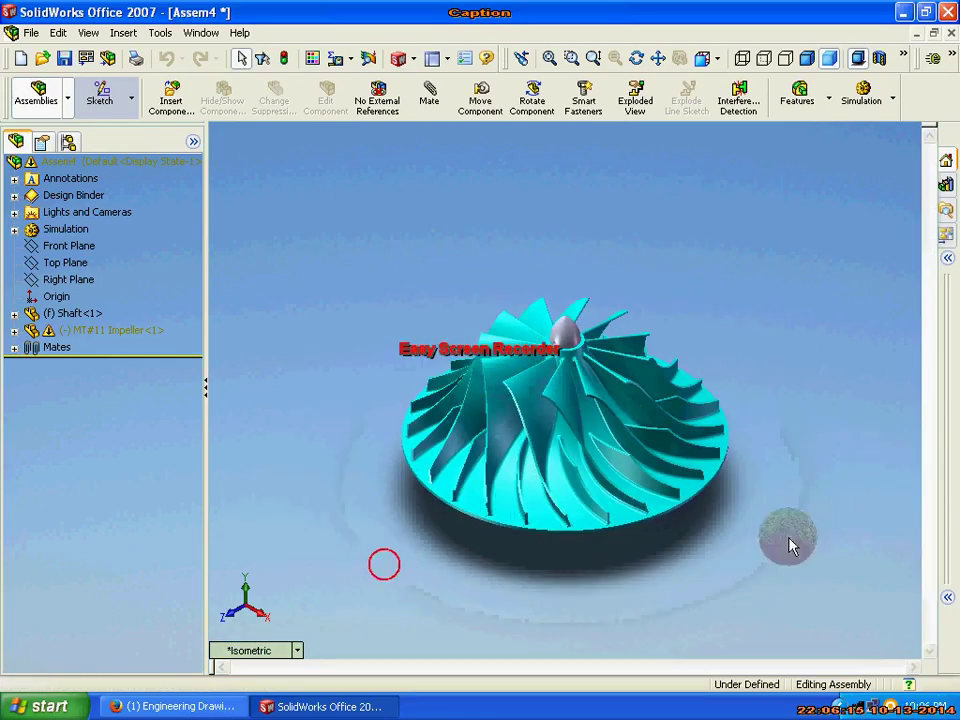
{"action": "left_click", "coordinate": [860, 710]}
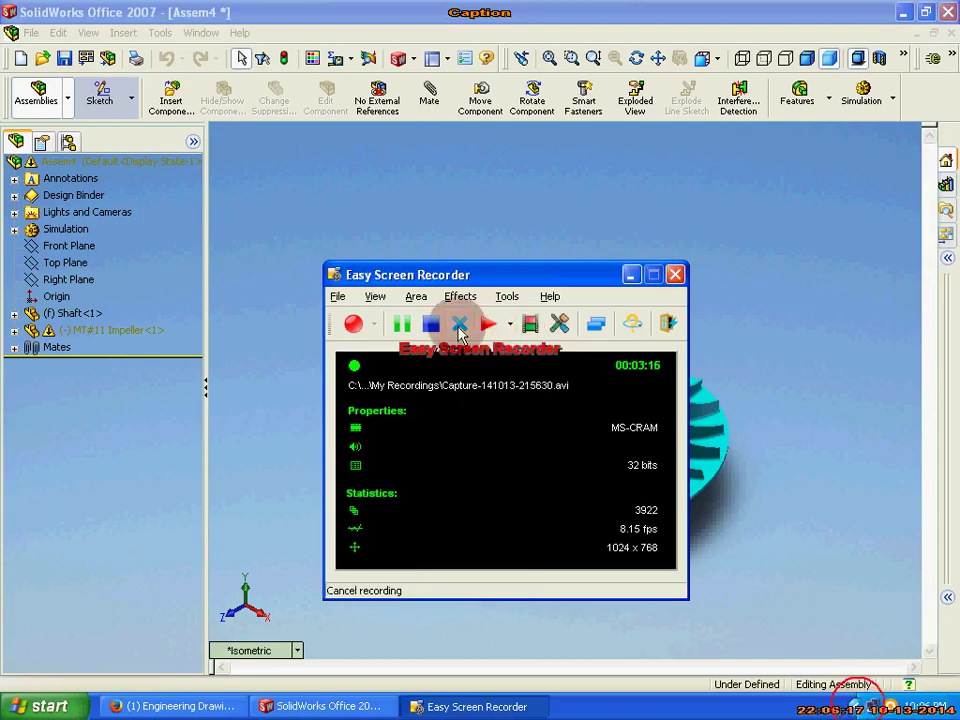